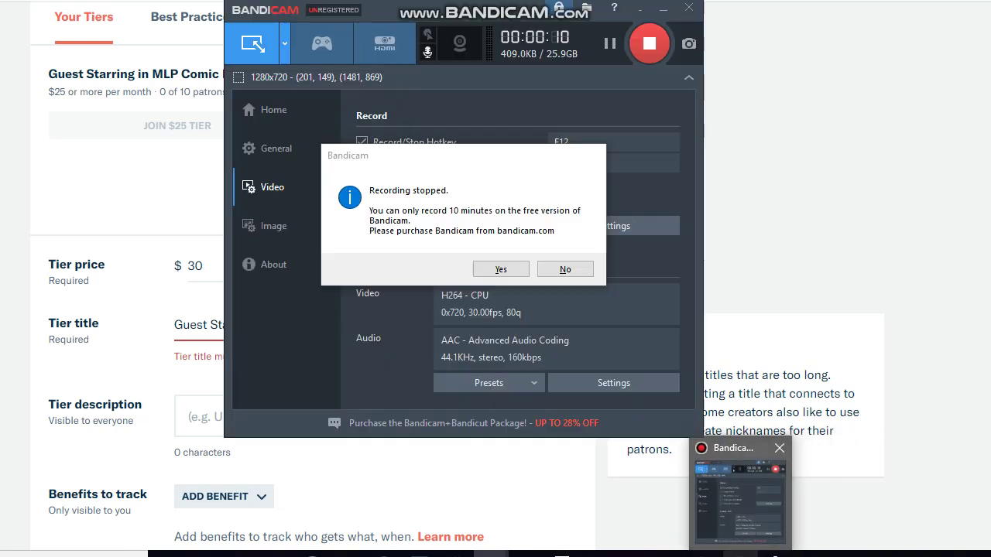
# - Shorten the $30 tier title to 'Videos You're featured/voiced in' by removing 'Guest Starri/' and '+ '
pyautogui.moveTo(740, 495)
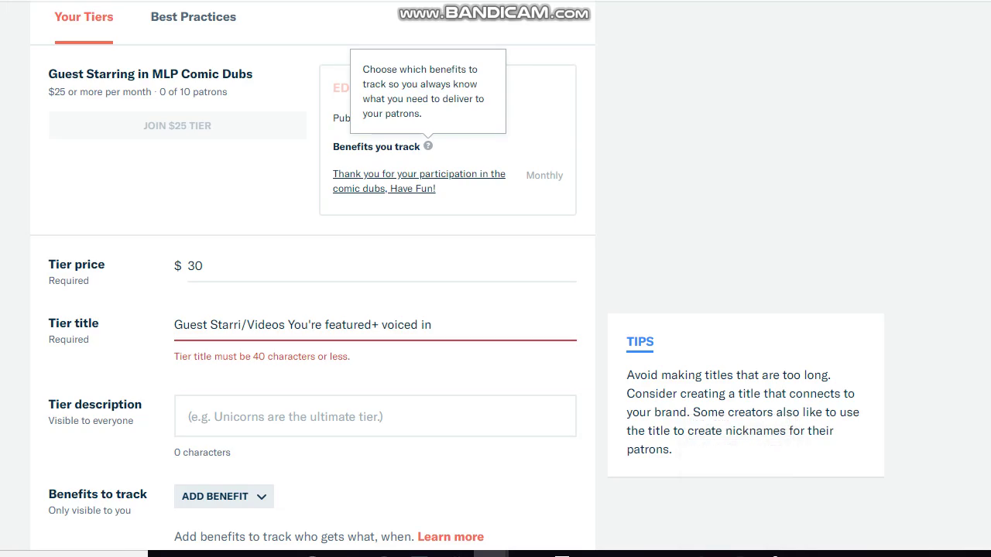
pyautogui.press('Tab')
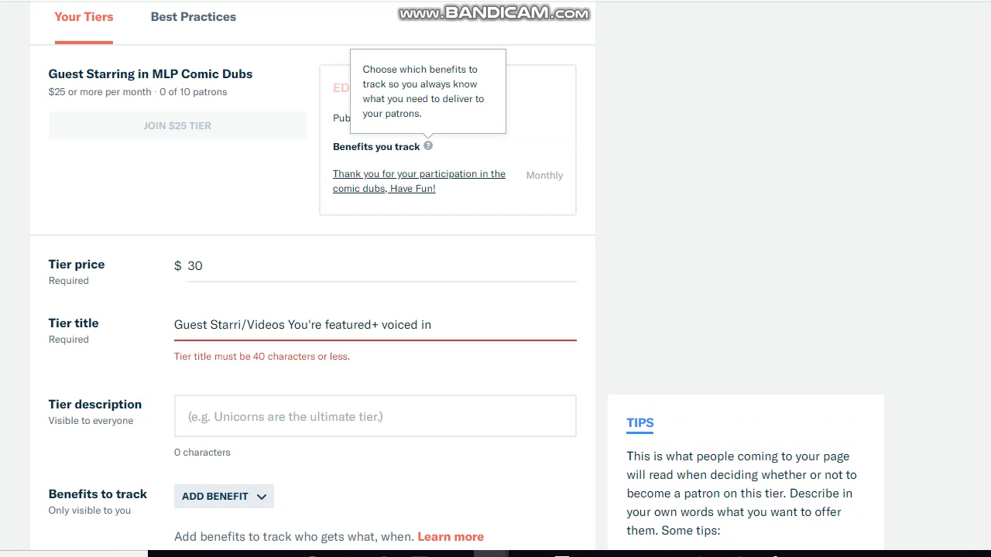
pyautogui.click(379, 266)
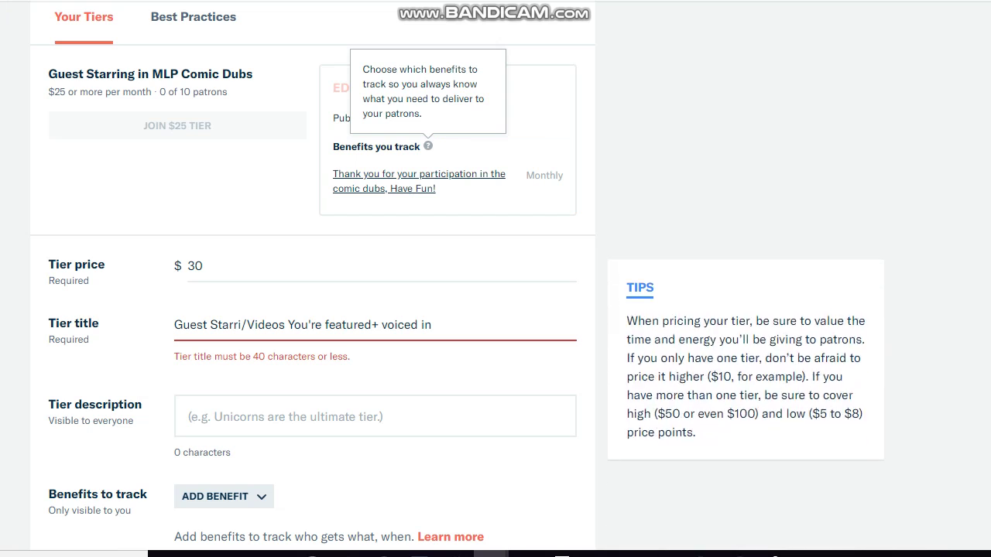
pyautogui.click(503, 324)
pyautogui.click(241, 324)
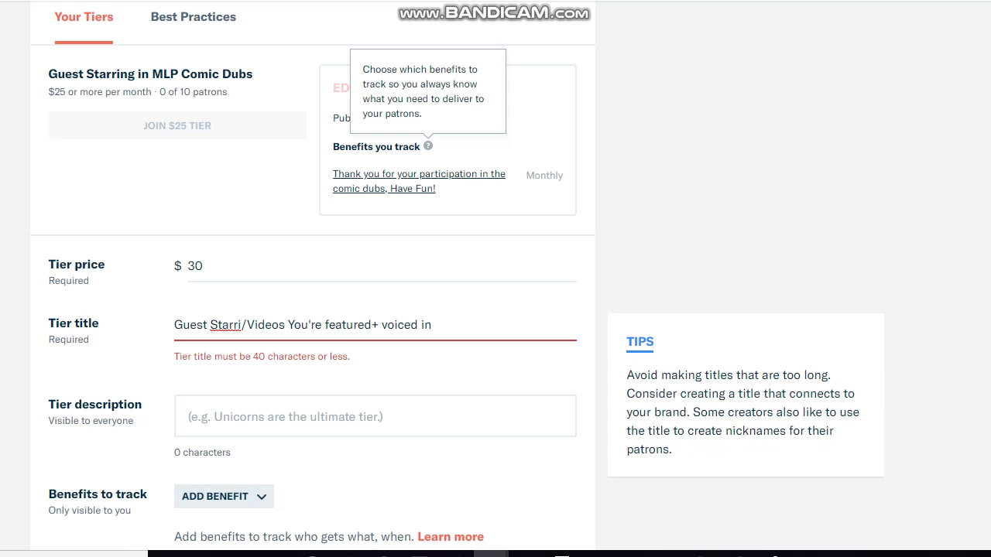
pyautogui.press('BackSpace')
pyautogui.press('BackSpace')
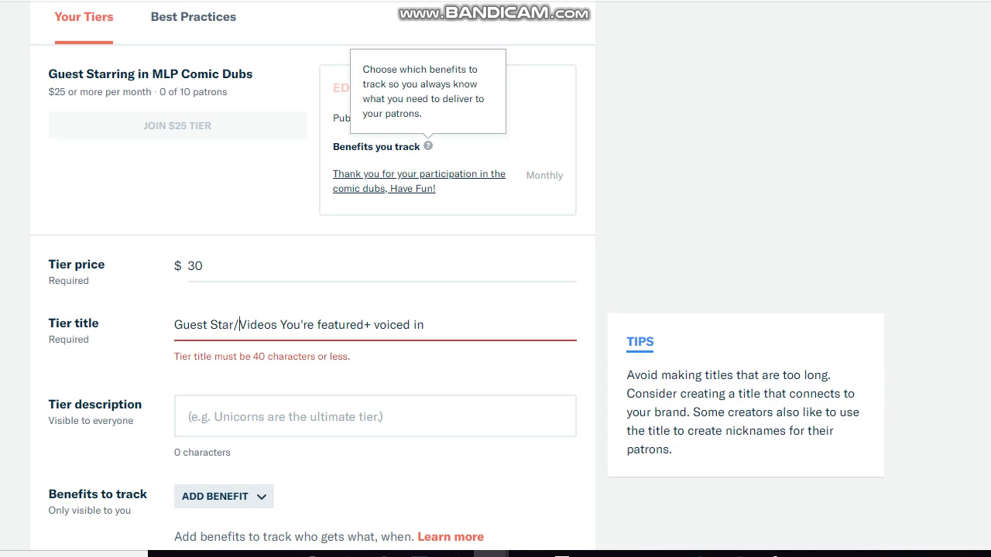
pyautogui.press('BackSpace')
pyautogui.press('BackSpace')
pyautogui.press('BackSpace')
pyautogui.press('BackSpace')
pyautogui.press('BackSpace')
pyautogui.press('BackSpace')
pyautogui.press('BackSpace')
pyautogui.press('BackSpace')
pyautogui.press('BackSpace')
pyautogui.press('BackSpace')
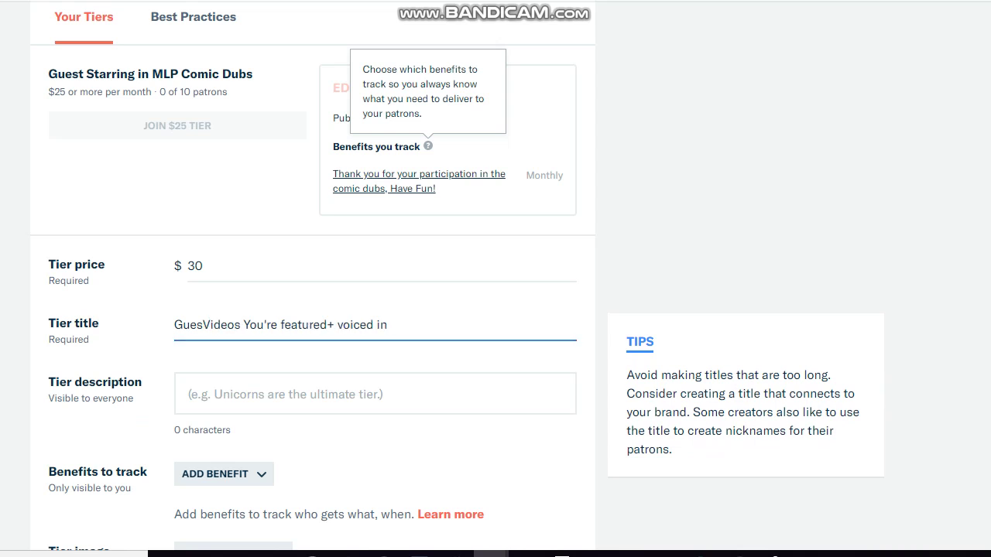
pyautogui.press('BackSpace')
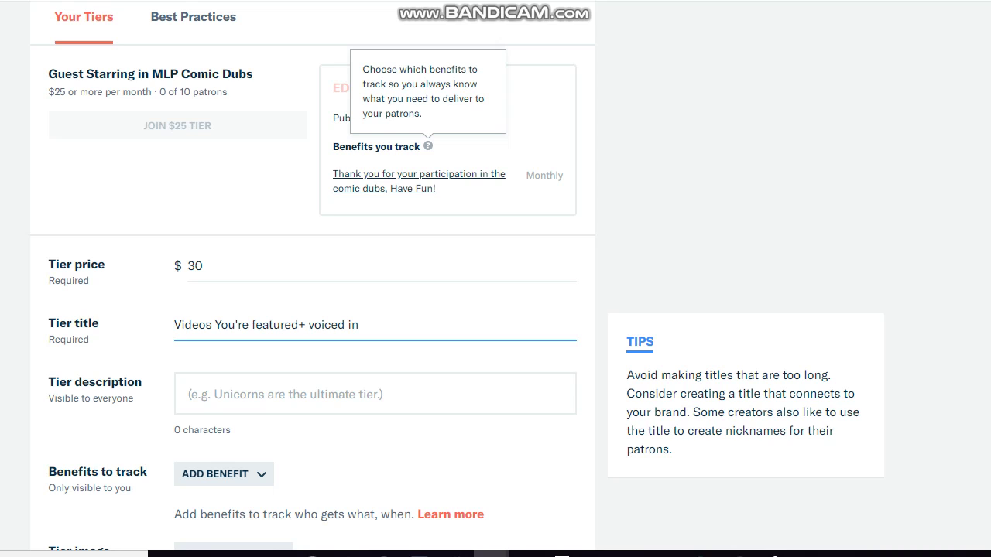
pyautogui.press('BackSpace')
pyautogui.press('BackSpace')
pyautogui.write('/')
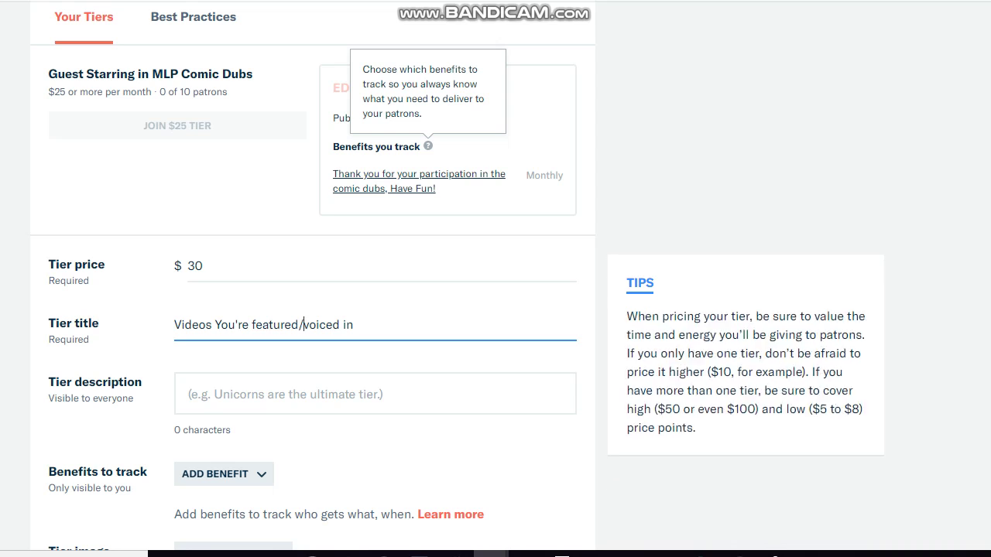
pyautogui.click(302, 324)
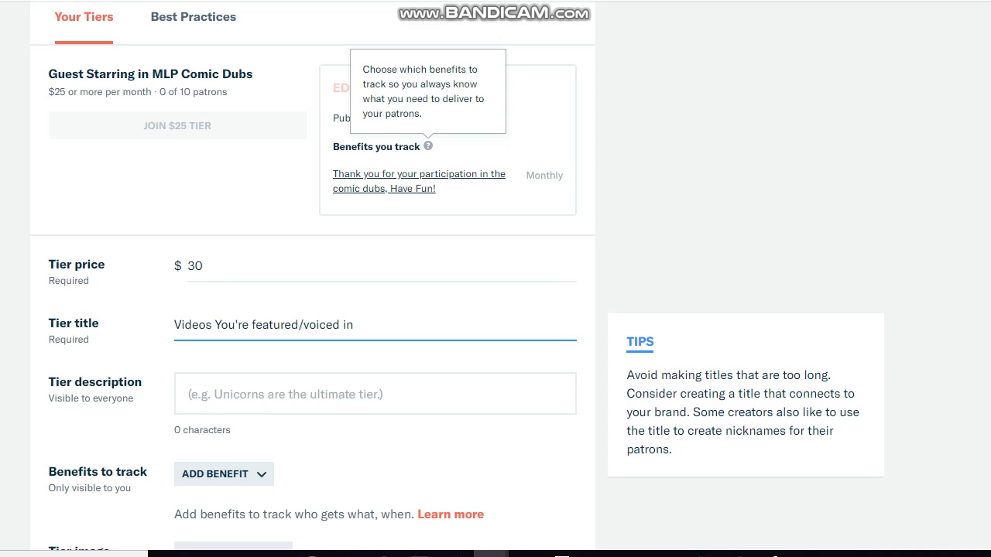
pyautogui.scroll(-1, 496, 310)
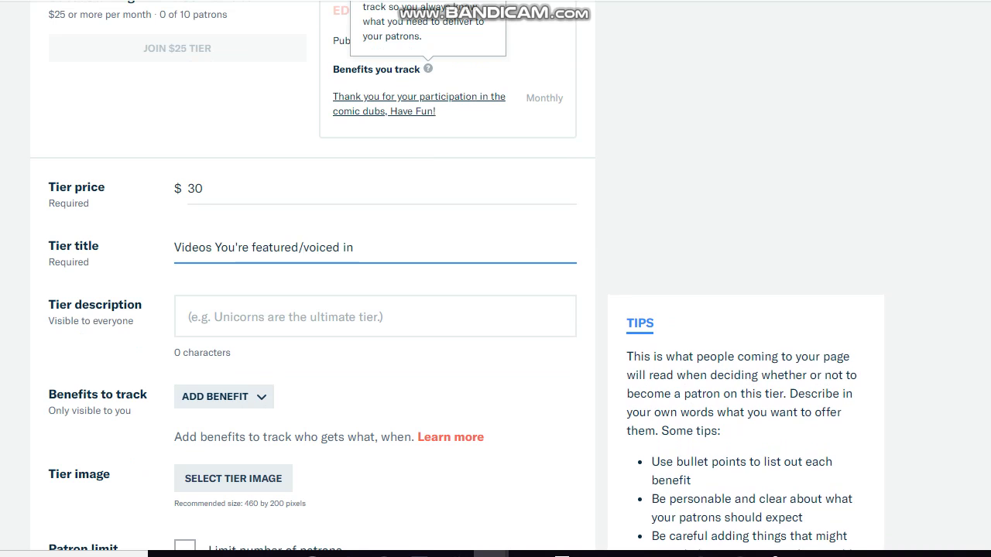
pyautogui.scroll(-2, 495, 310)
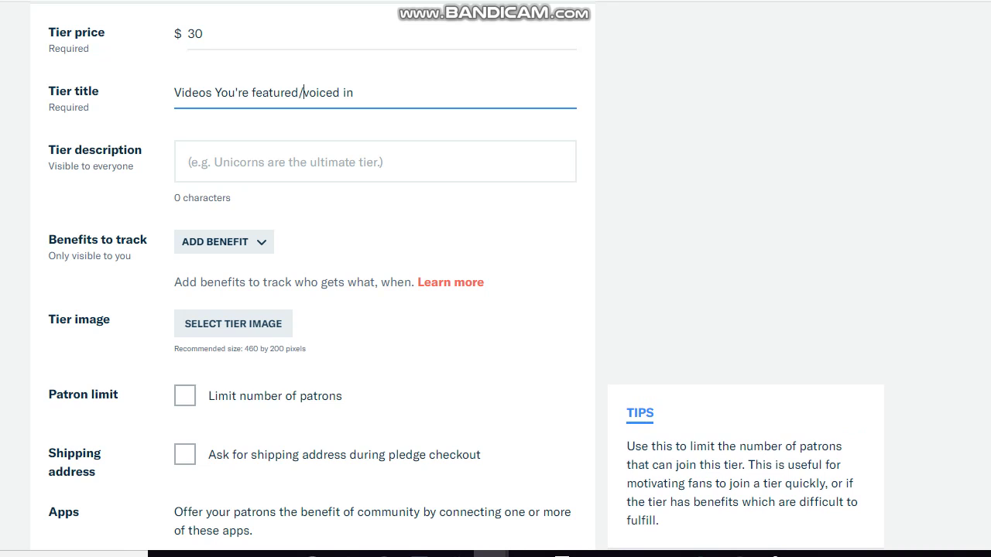
pyautogui.click(185, 396)
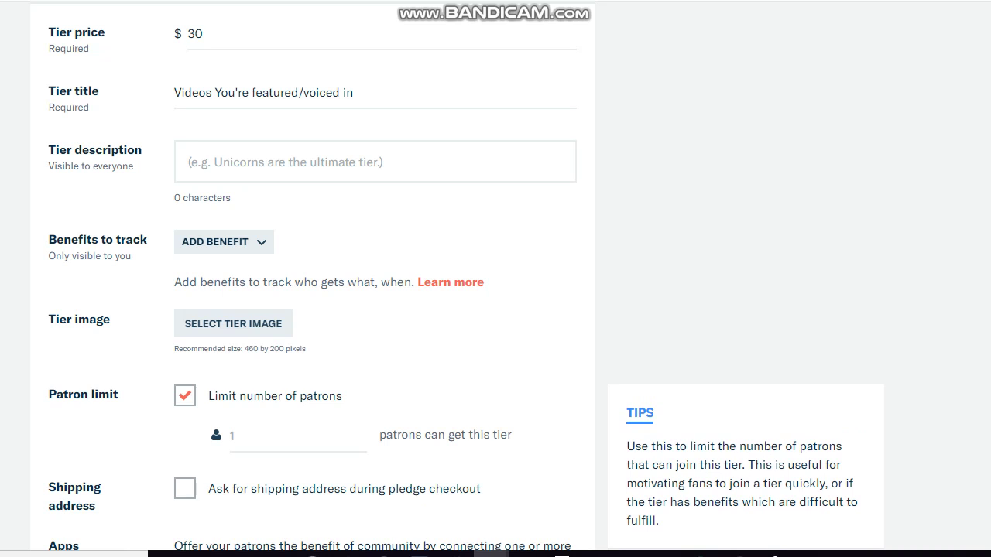
pyautogui.click(185, 395)
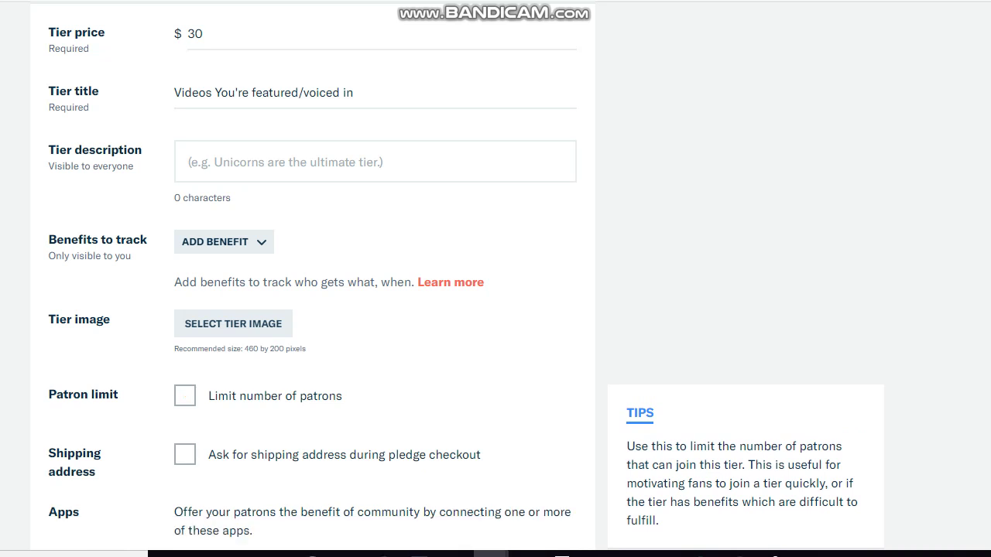
pyautogui.scroll(-2, 310, 310)
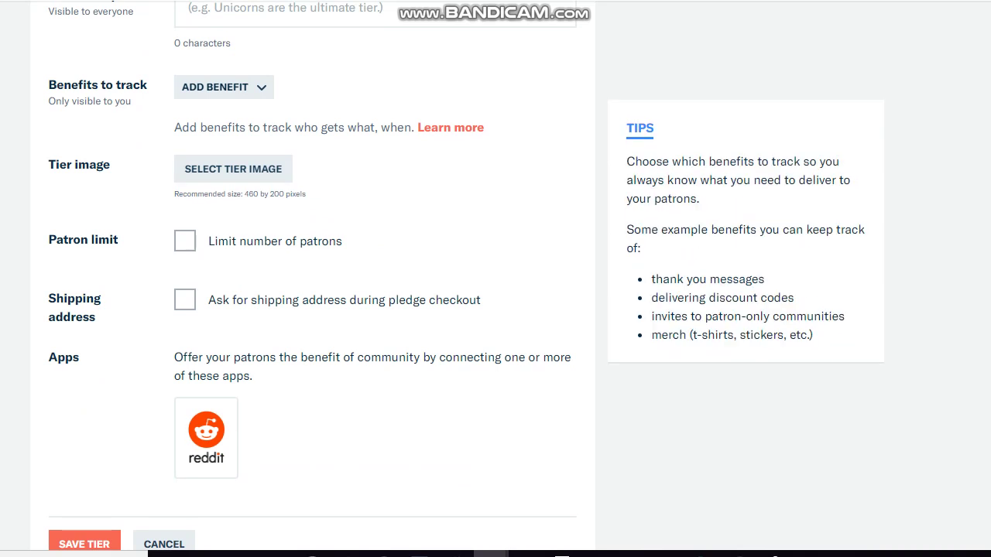
pyautogui.click(223, 86)
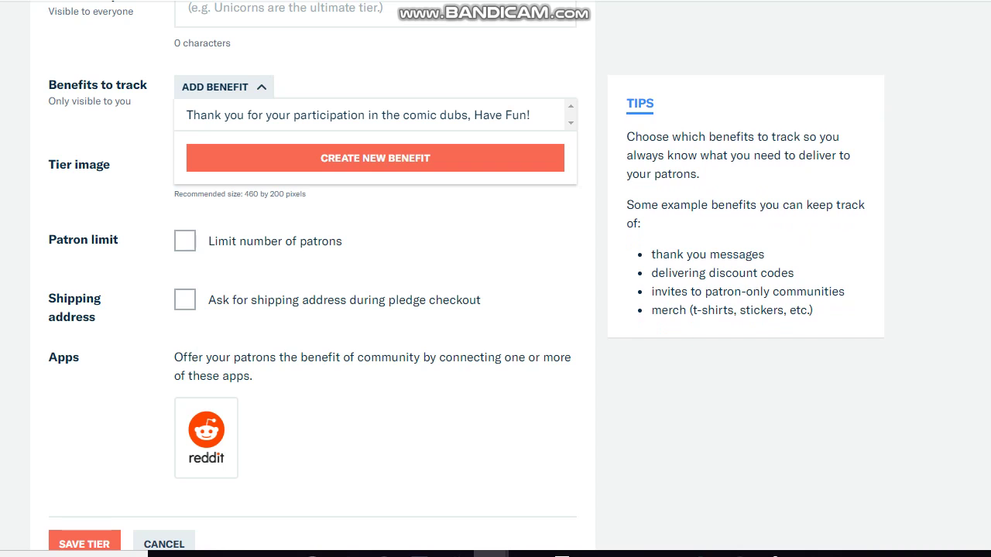
pyautogui.press('Escape')
pyautogui.press('Tab')
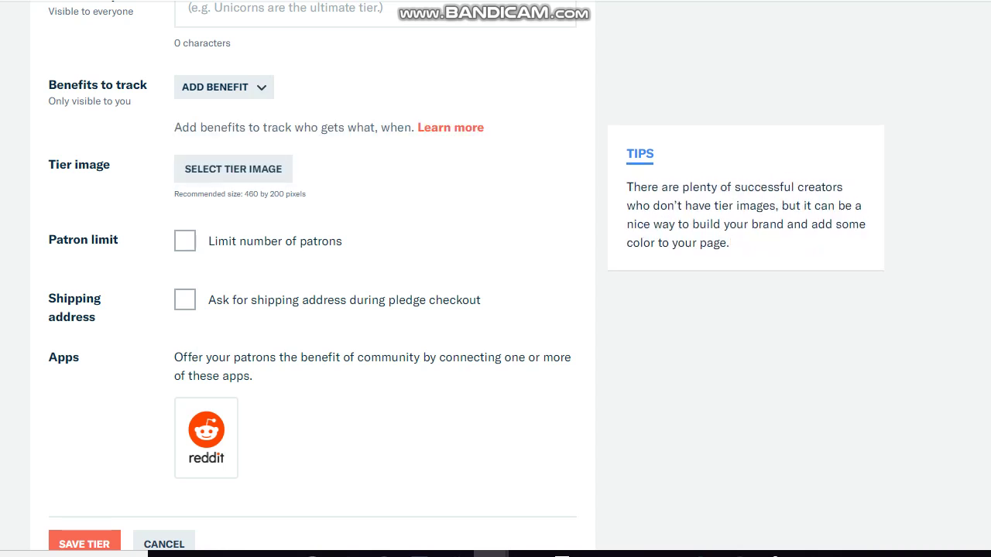
pyautogui.press('Tab')
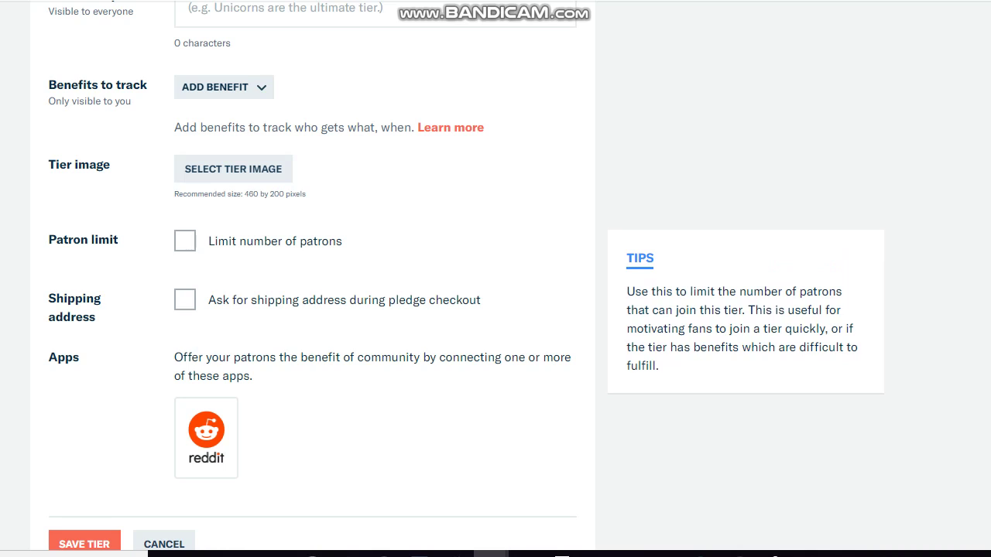
pyautogui.press('Tab')
pyautogui.scroll(-2, 495, 310)
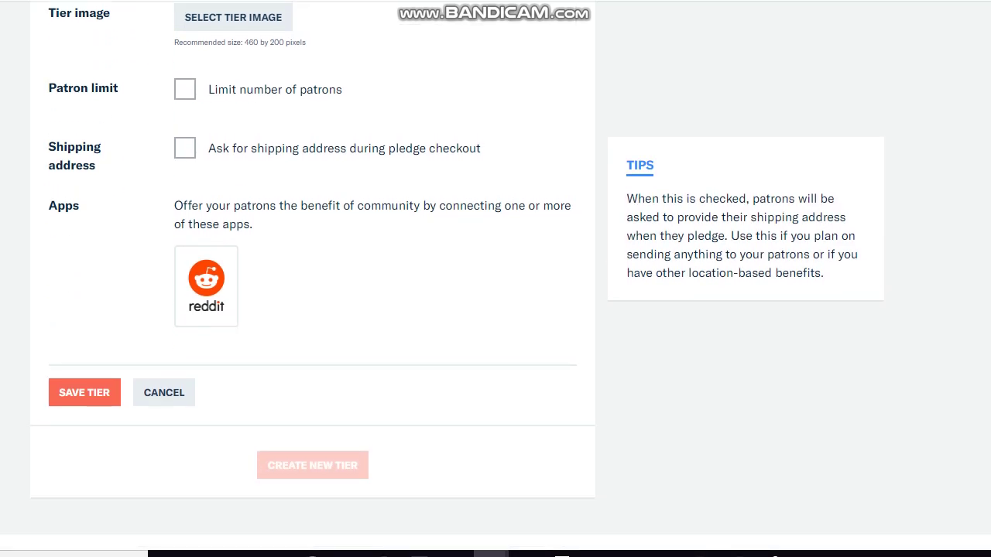
pyautogui.hotkey('shift', 'Tab')
pyautogui.hotkey('shift', 'Tab')
pyautogui.hotkey('shift', 'Tab')
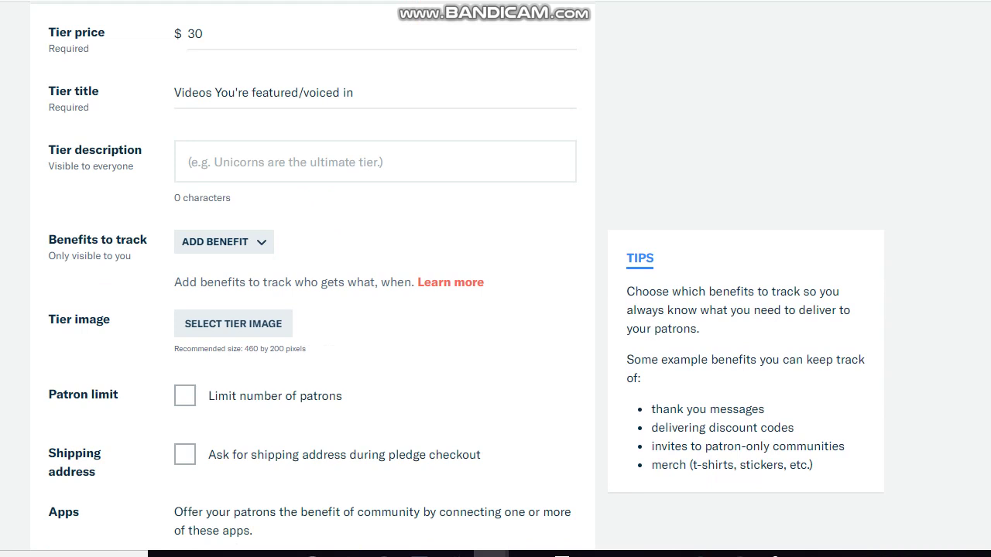
pyautogui.scroll(2, 309, 309)
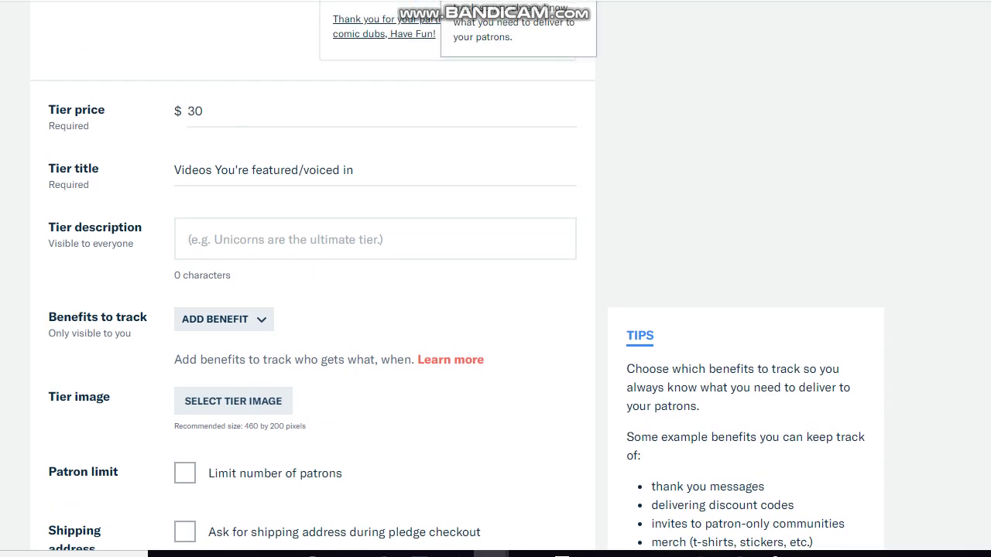
pyautogui.scroll(-3, 310, 310)
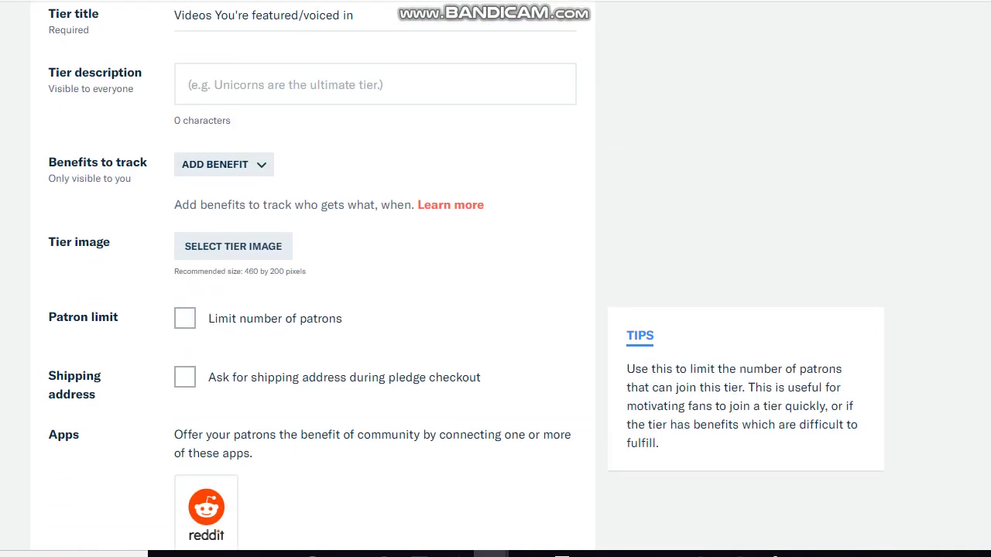
pyautogui.scroll(-3, 309, 279)
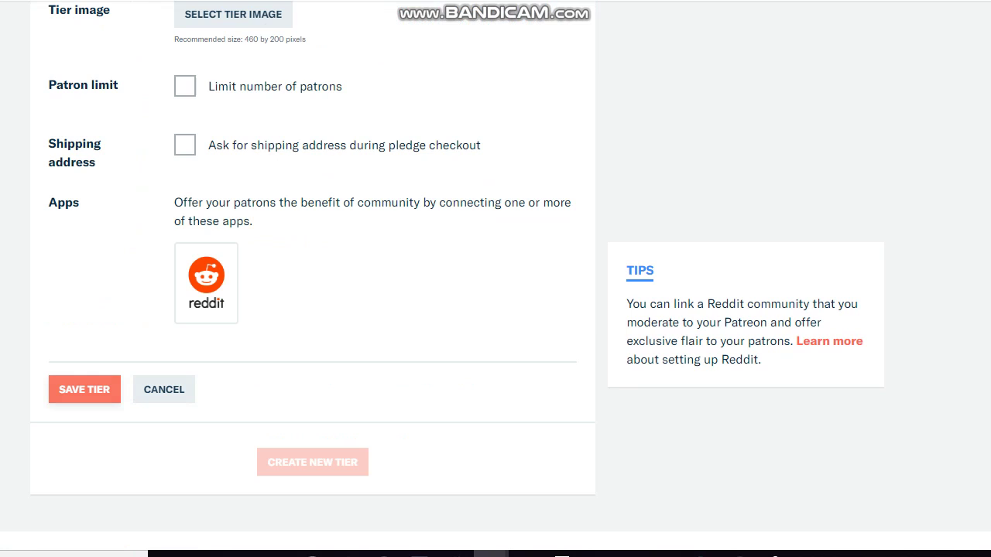
# - Save and publish the $30 'Videos You're featured/voiced in' tier
pyautogui.click(85, 389)
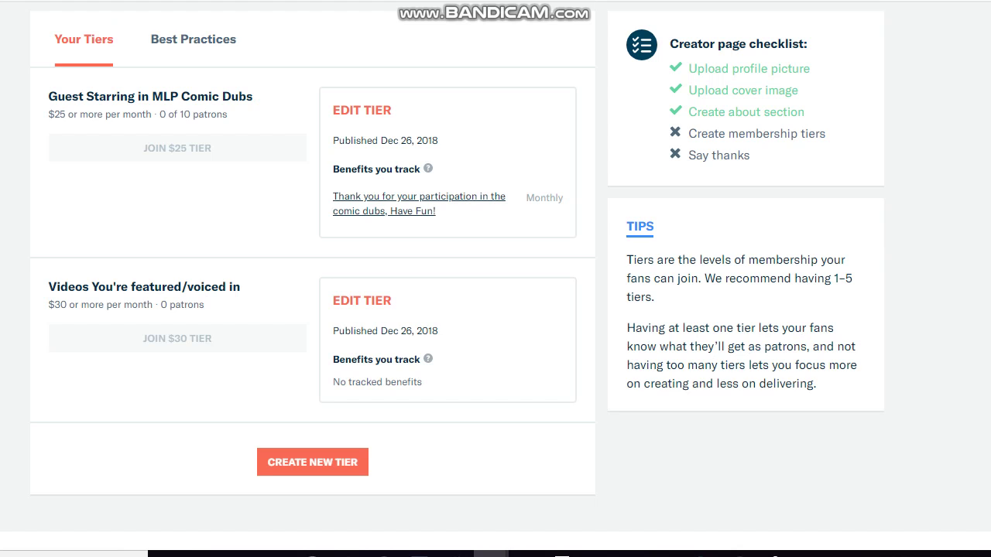
# - Start another new tier and enter the title 'Guest Voicing/ Gameplays You Featured In'
pyautogui.click(313, 462)
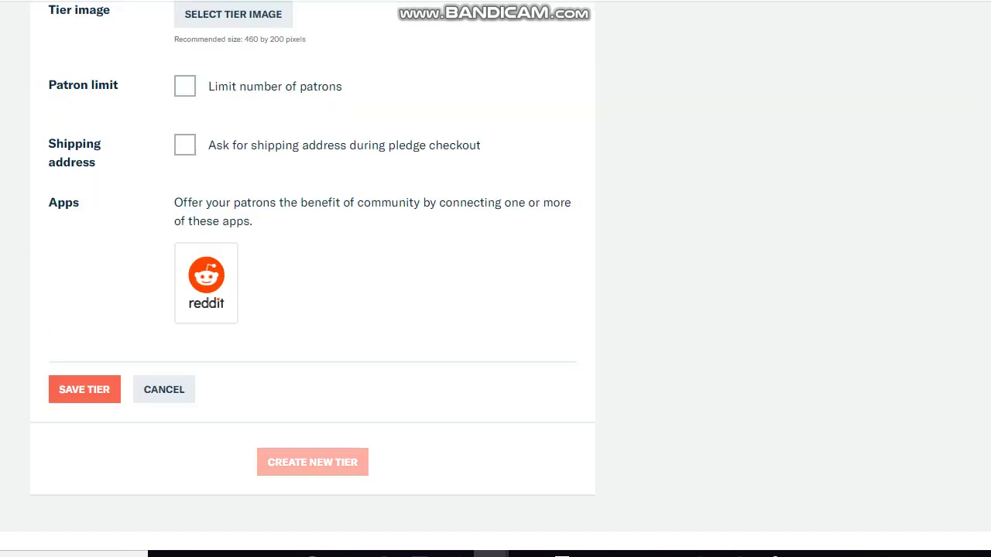
pyautogui.scroll(5, 310, 279)
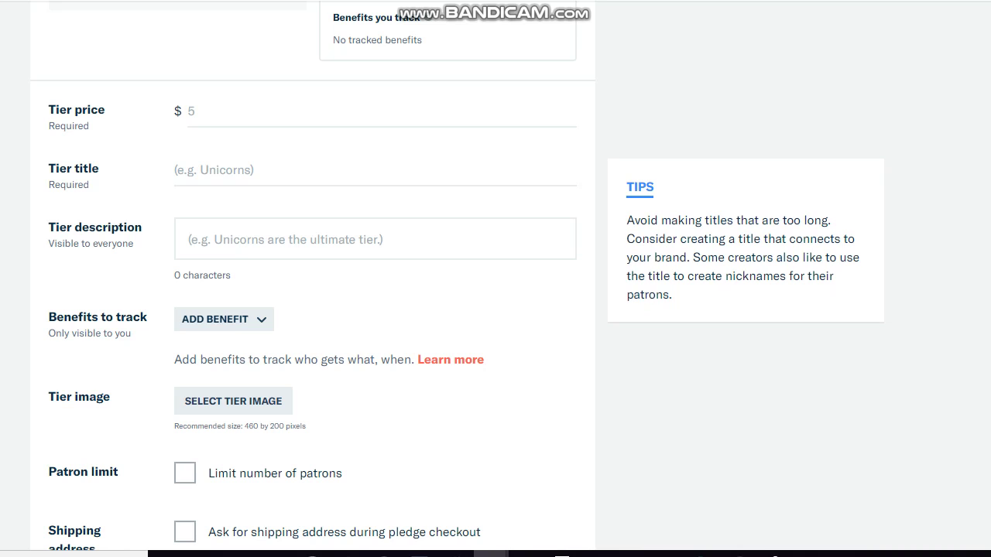
pyautogui.click(310, 171)
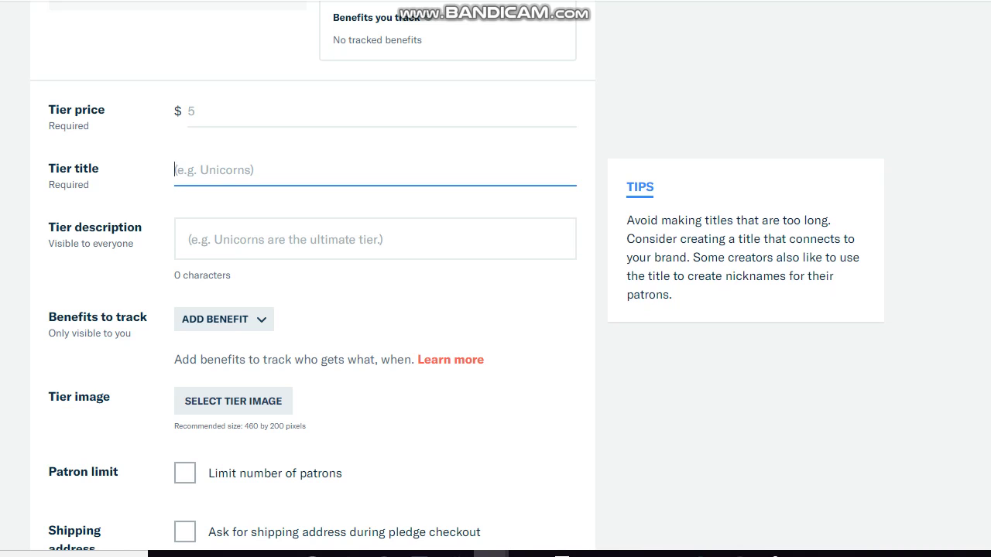
pyautogui.write('/')
pyautogui.press('BackSpace')
pyautogui.write('Guest Voicing')
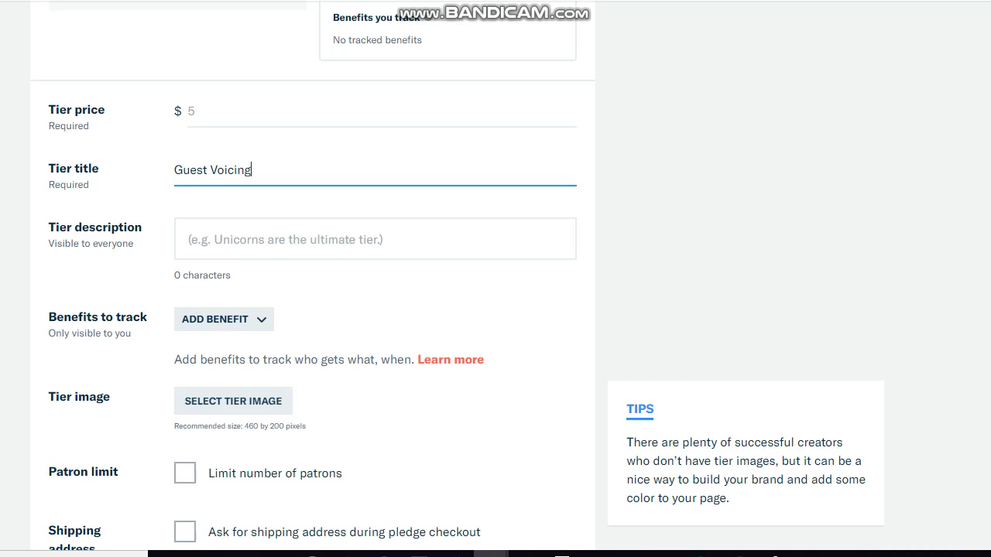
pyautogui.write('/')
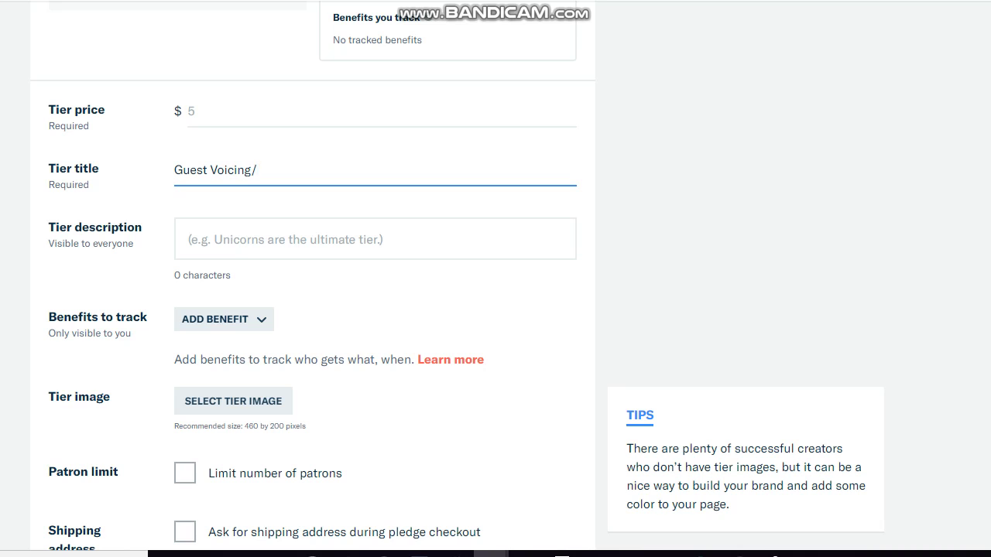
pyautogui.write('Gameplays you')
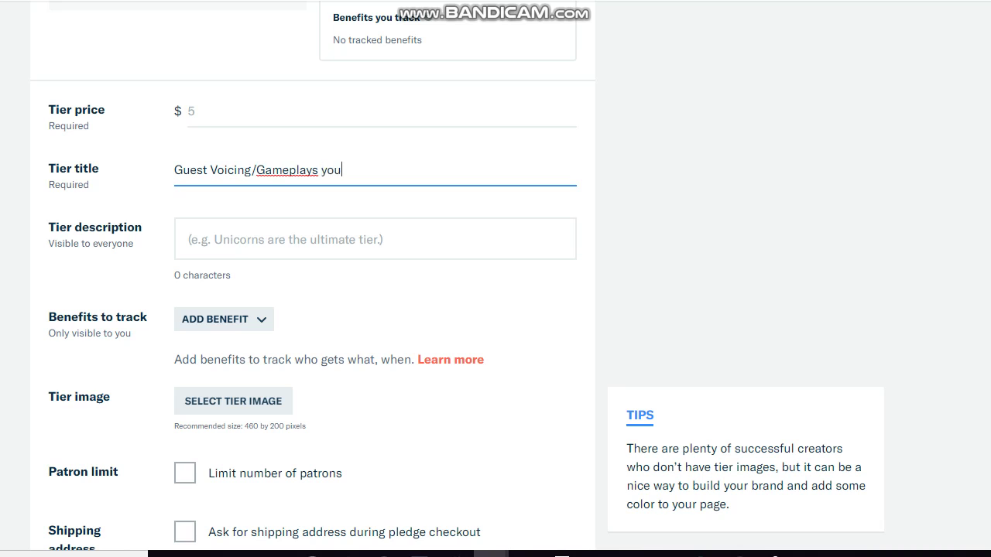
pyautogui.write("'re")
pyautogui.press('BackSpace')
pyautogui.press('BackSpace')
pyautogui.press('BackSpace')
pyautogui.press('BackSpace')
pyautogui.press('BackSpace')
pyautogui.press('BackSpace')
pyautogui.write('You Featured In')
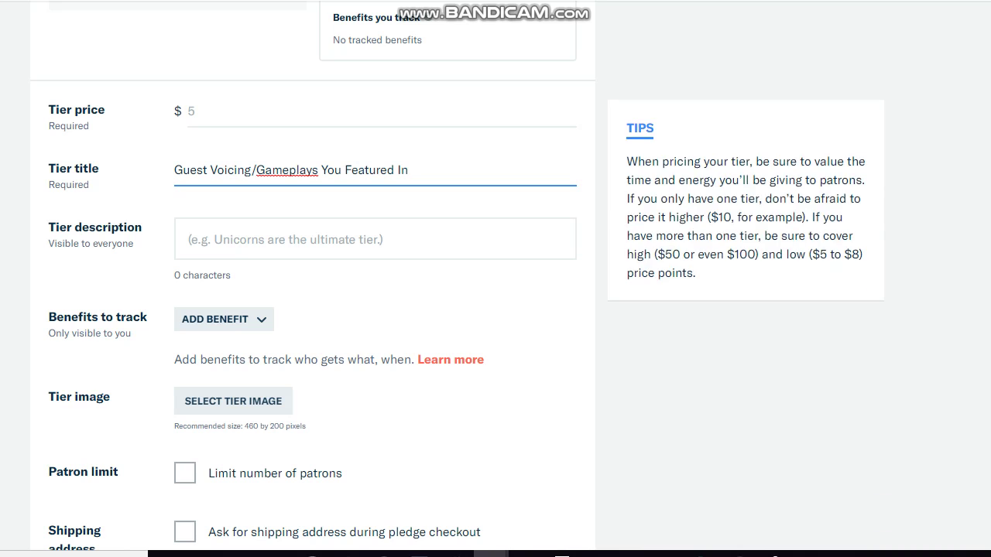
# - Remove the space before 'Gameplays' and add 're after 'You' in the title
pyautogui.click(257, 170)
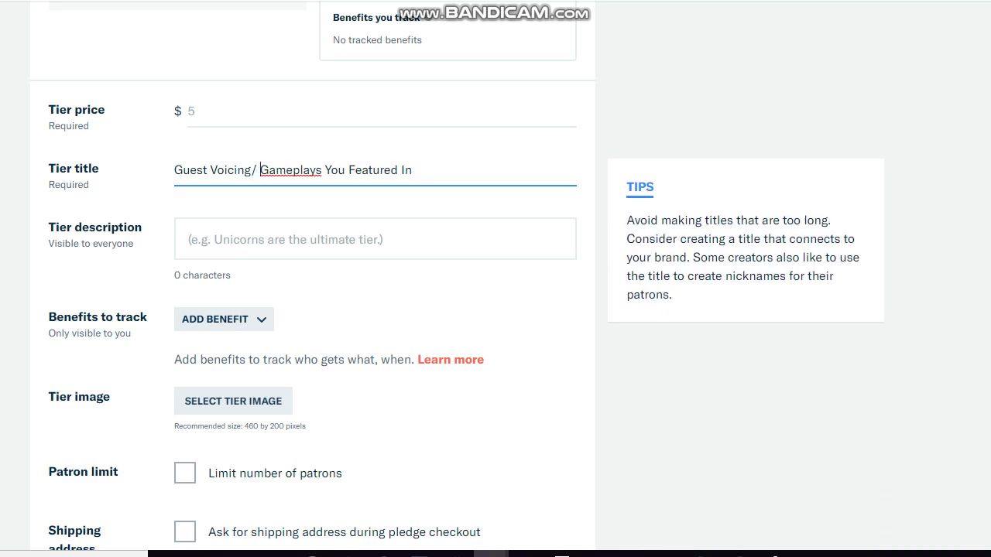
pyautogui.press('BackSpace')
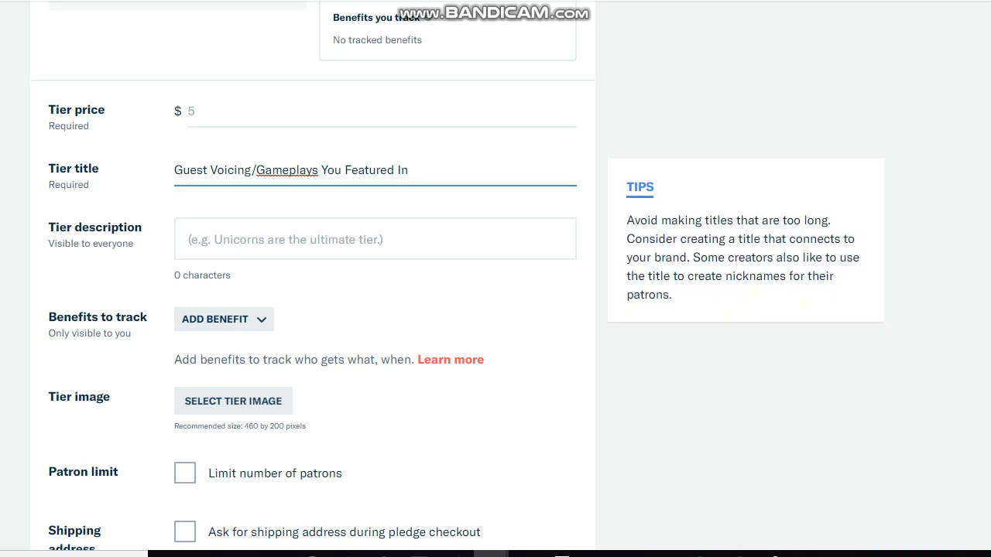
pyautogui.click(342, 169)
pyautogui.write("'re")
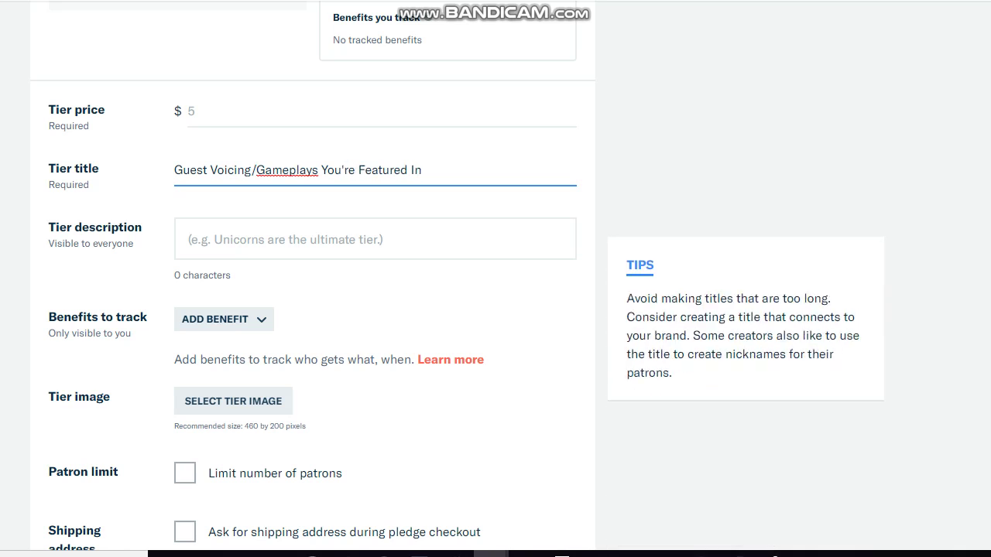
# - Set the tier price to $40 and scroll down to the benefits area
pyautogui.click(188, 111)
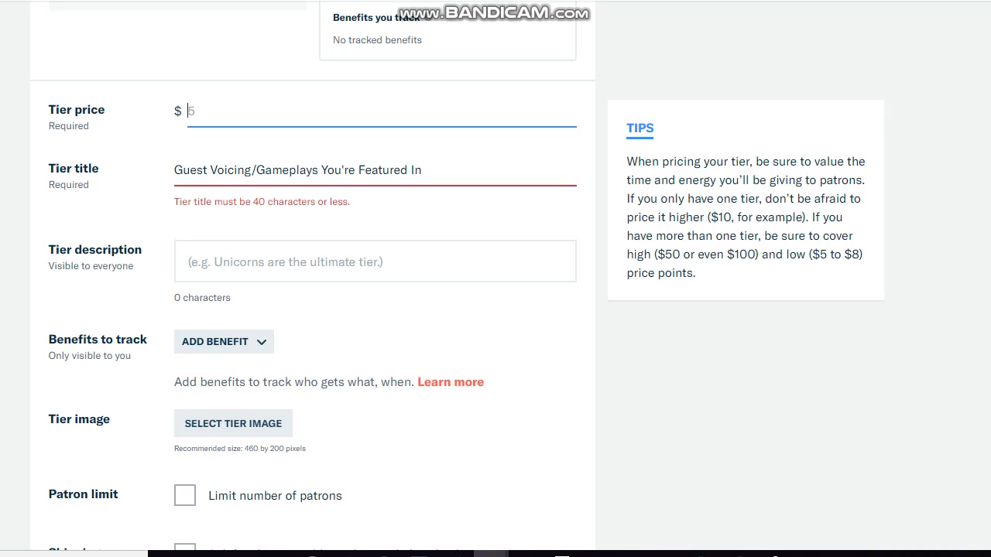
pyautogui.write('40')
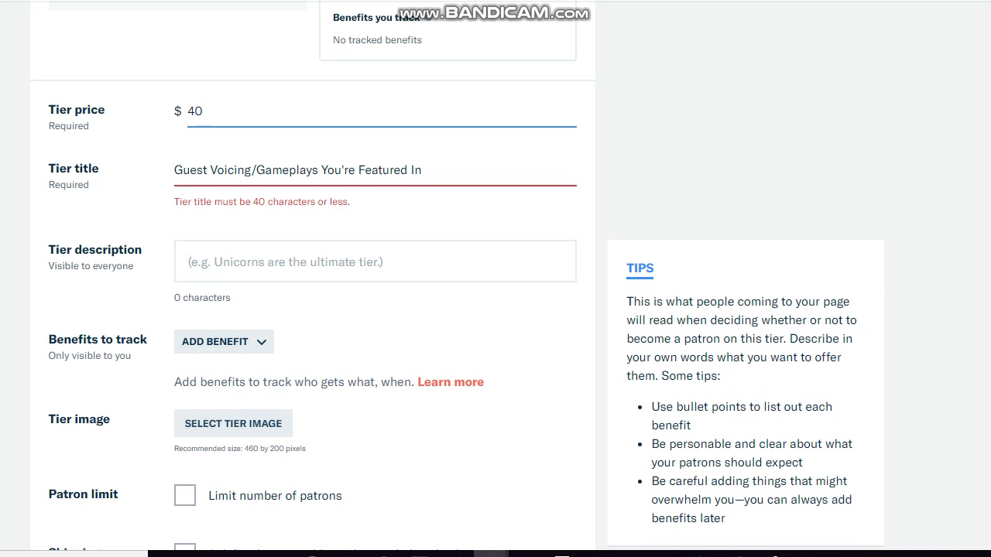
pyautogui.scroll(-1, 495, 309)
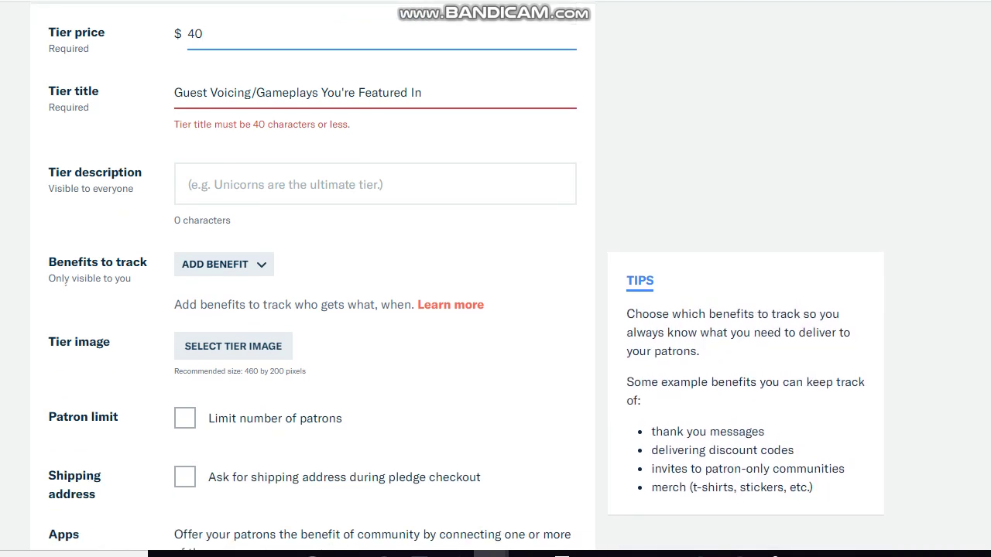
pyautogui.scroll(-1, 495, 310)
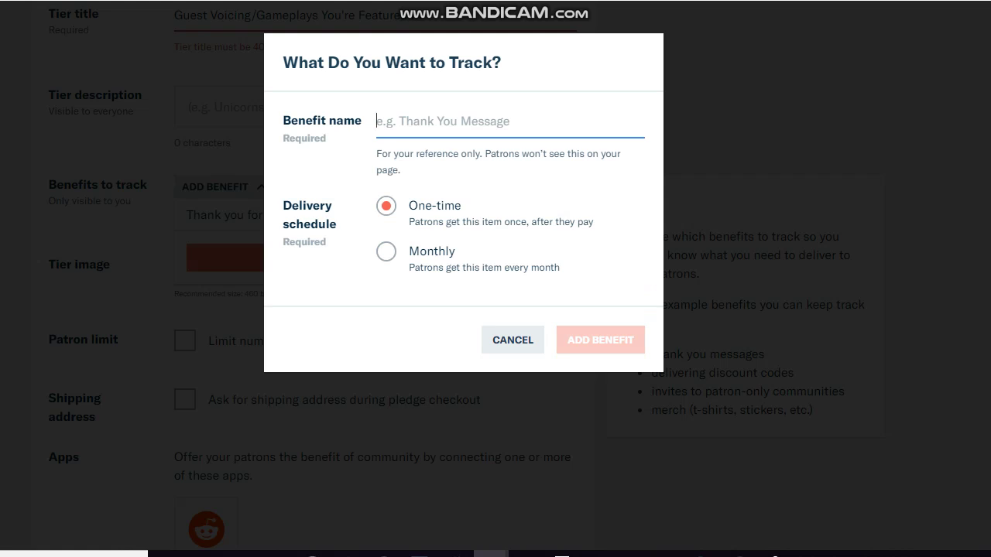
# - Make the benefit Monthly and name it 'Thanks for the Participation in the gameplays'
pyautogui.click(387, 252)
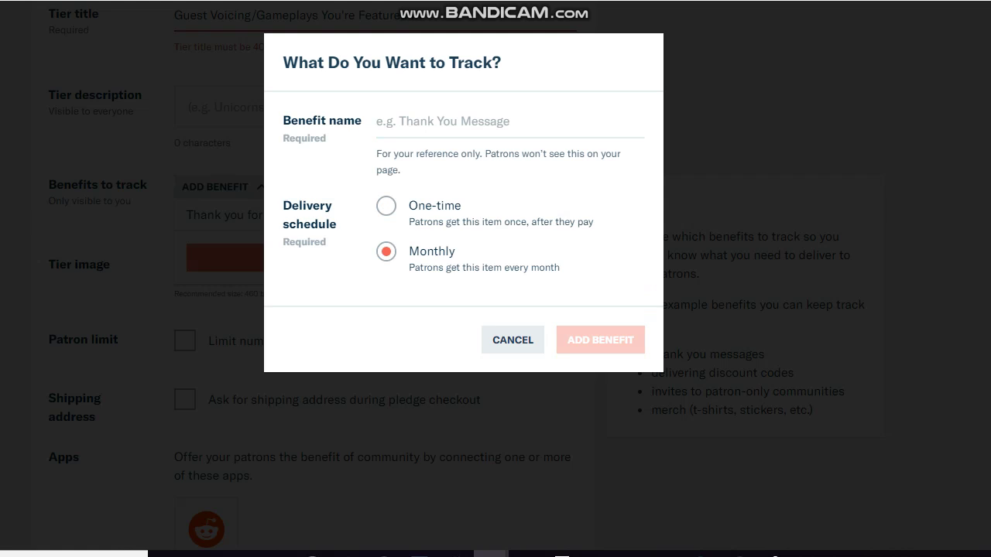
pyautogui.click(377, 121)
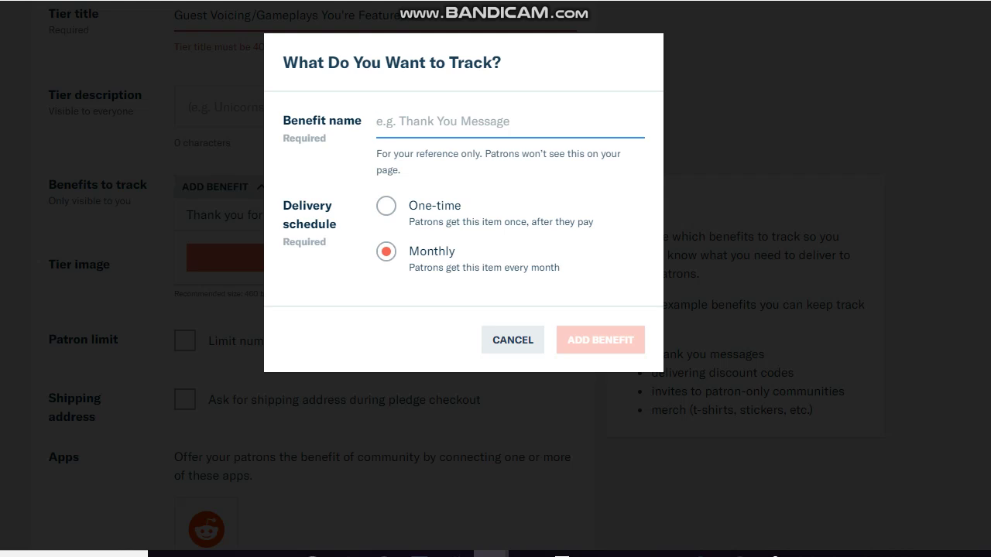
pyautogui.write('Th')
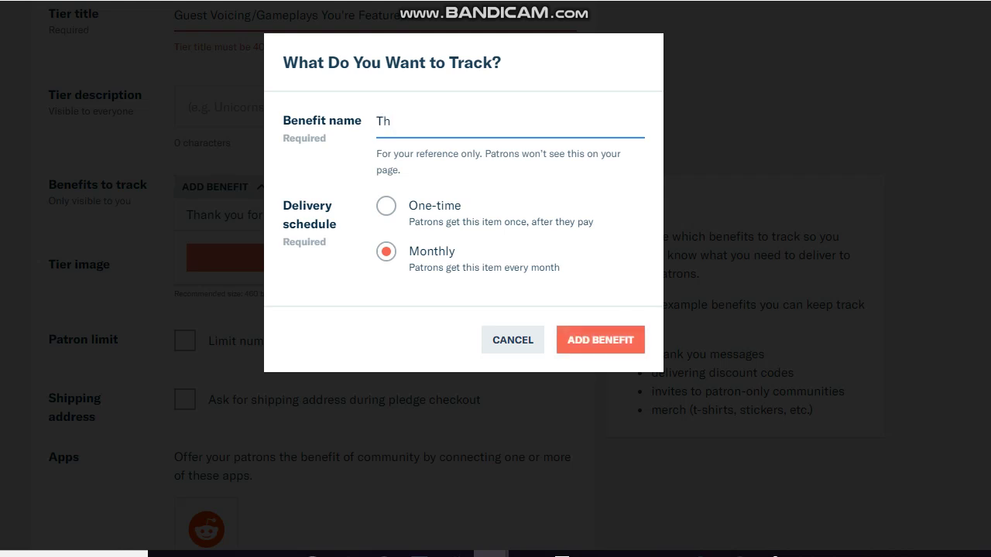
pyautogui.write('anks for the Parc')
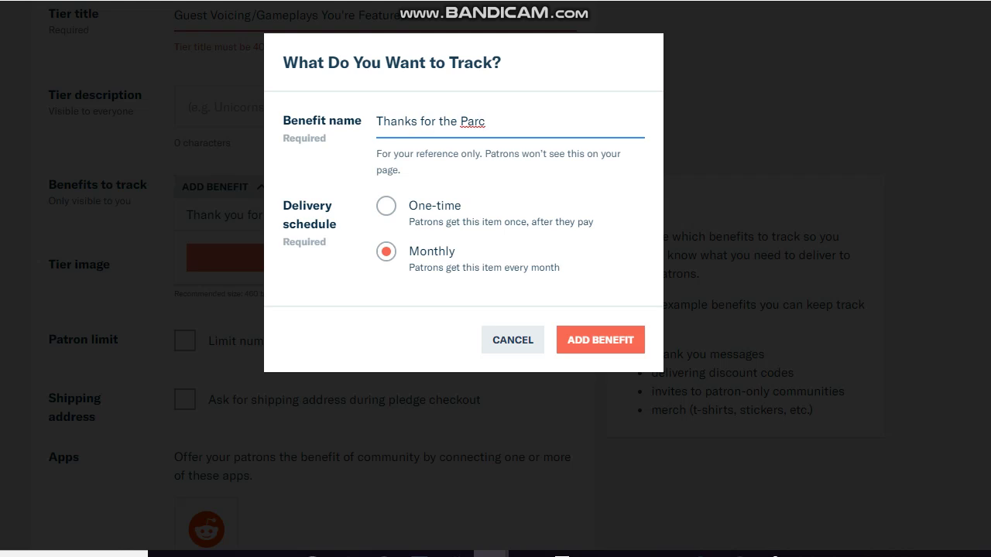
pyautogui.press('BackSpace')
pyautogui.write('ticipation in the')
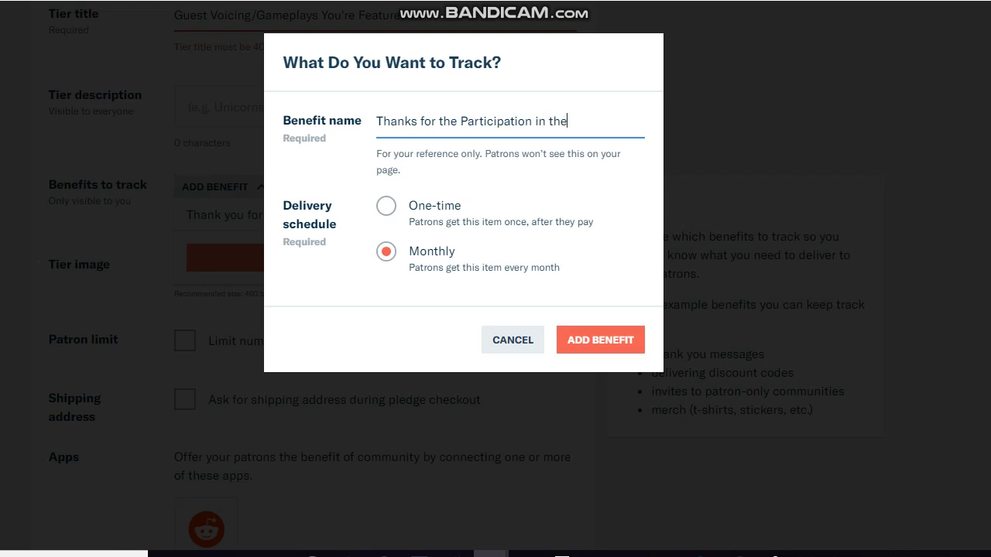
pyautogui.write(' gameplays')
# - Rename the benefit to 'Thanks for your "Fantastic" Participation', dropping the trailing words
pyautogui.moveTo(631, 122); pyautogui.dragTo(537, 122)
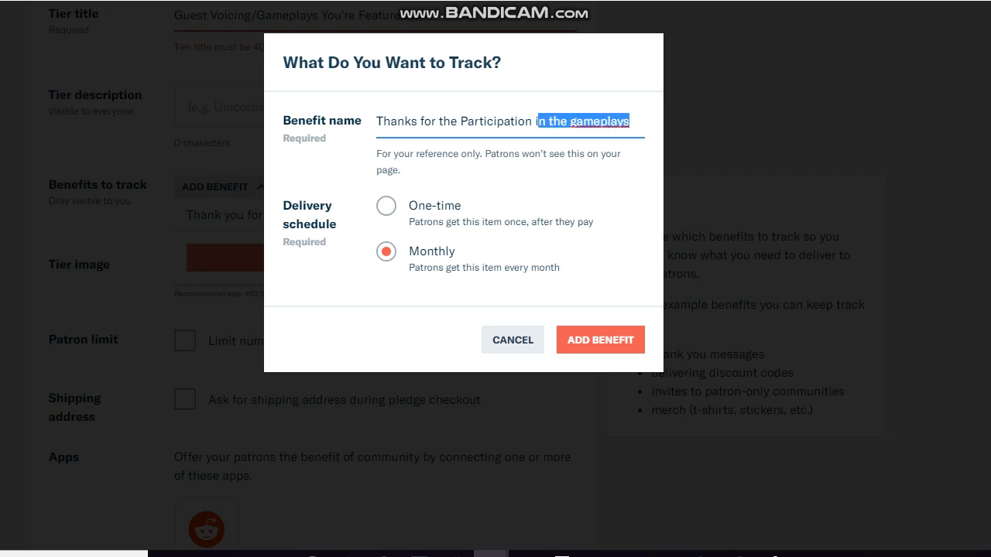
pyautogui.press('BackSpace')
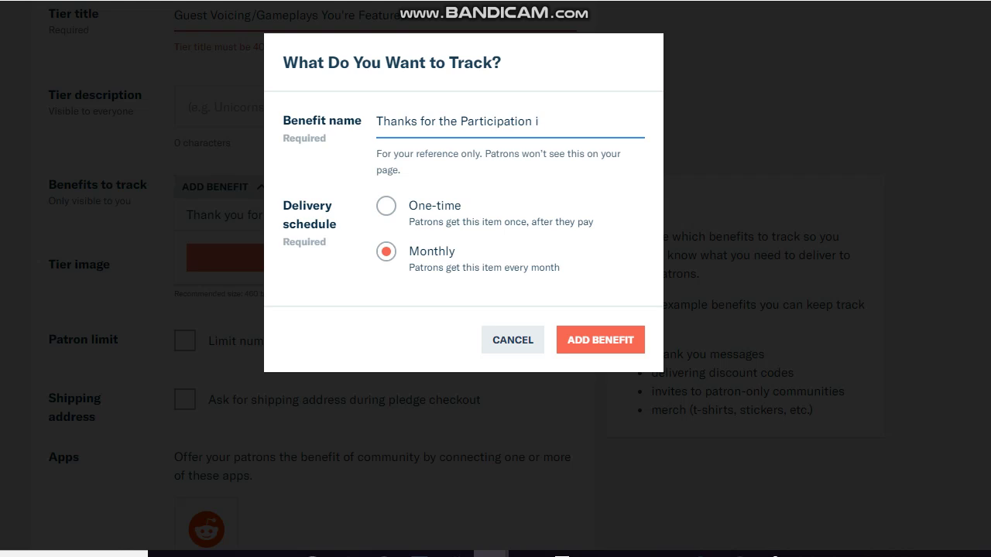
pyautogui.press('BackSpace')
pyautogui.moveTo(457, 122); pyautogui.dragTo(439, 122)
pyautogui.press('BackSpace')
pyautogui.write('yo')
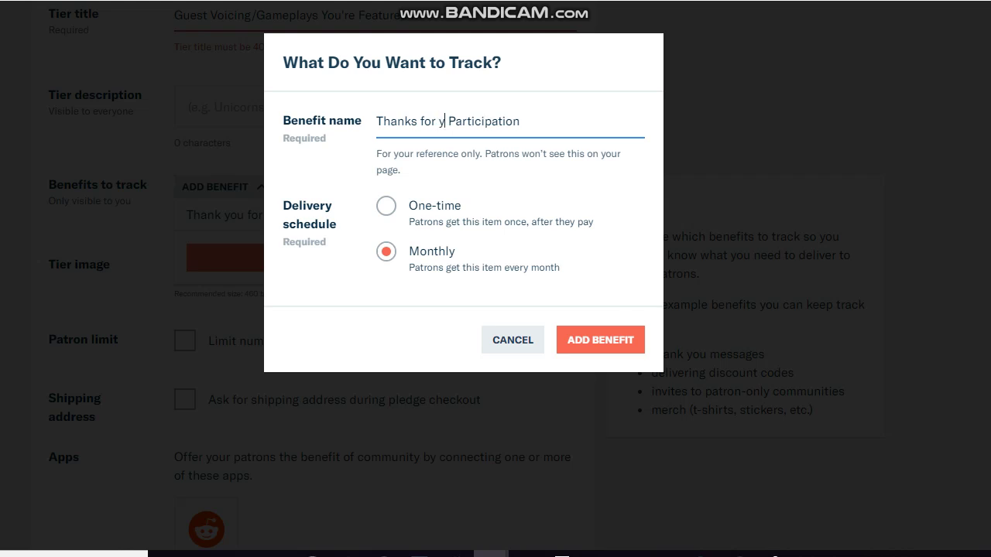
pyautogui.write('r')
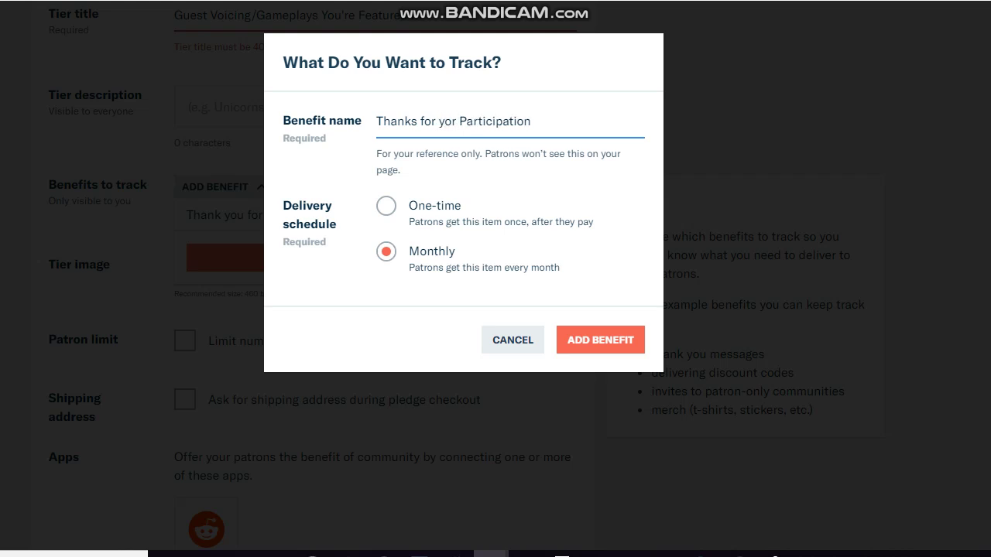
pyautogui.press('BackSpace')
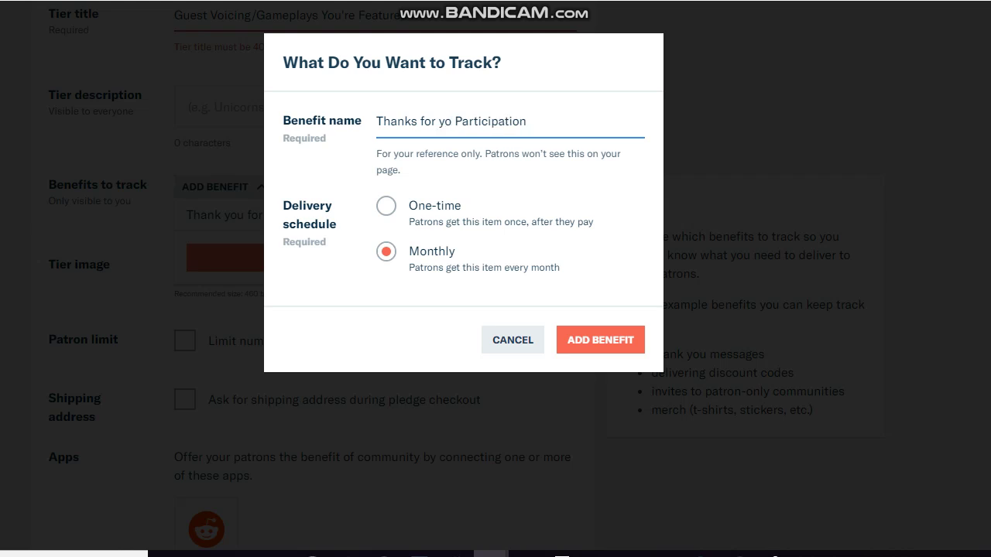
pyautogui.write('ur')
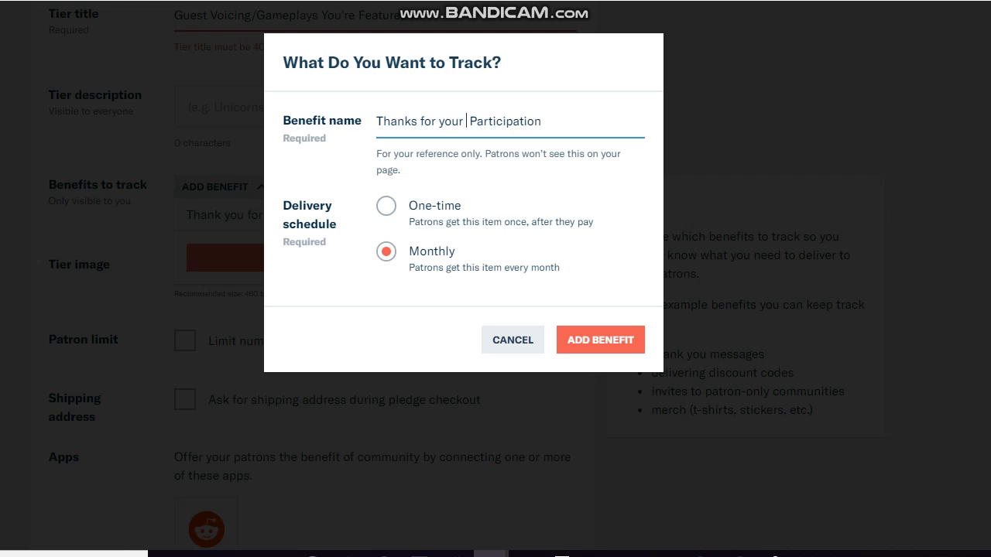
pyautogui.write(' "')
pyautogui.write('Fantas')
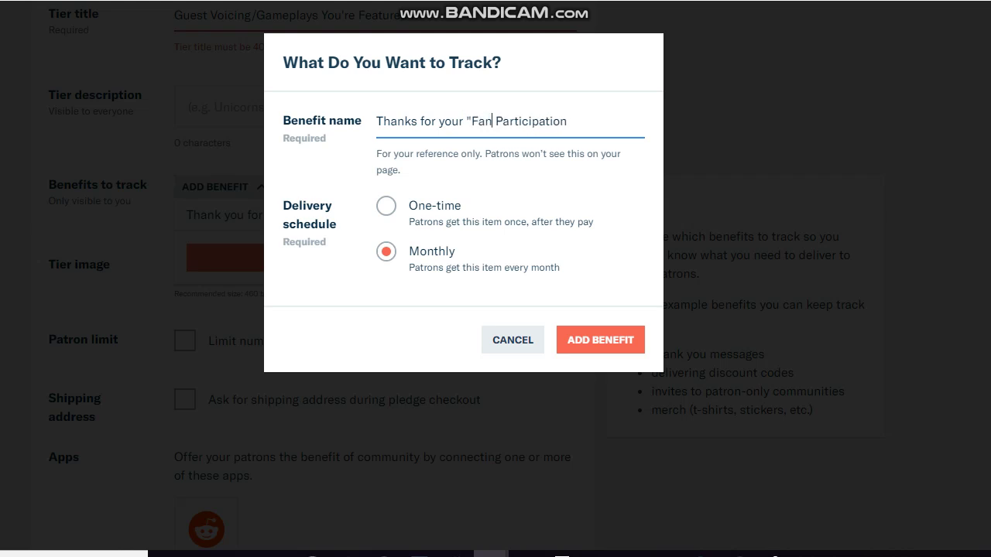
pyautogui.write('tic')
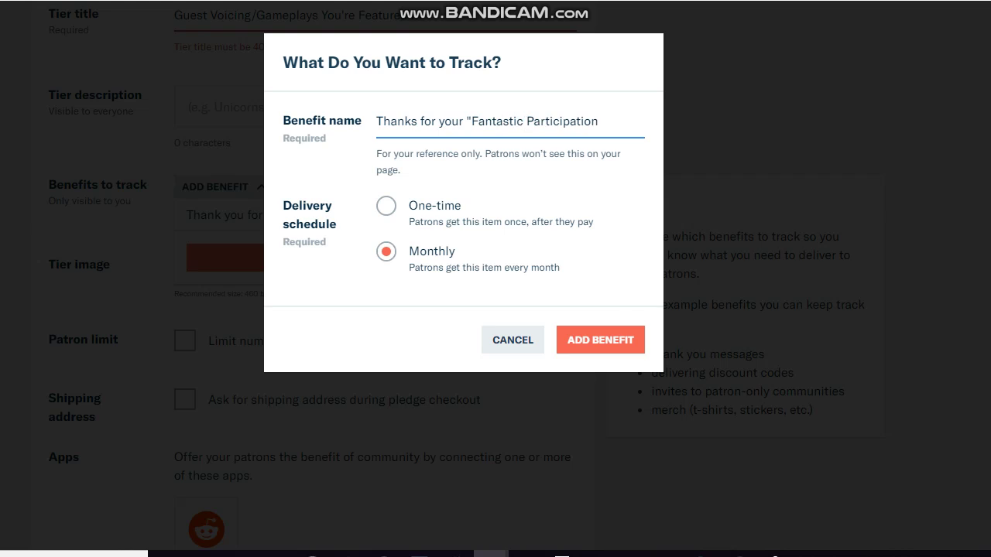
pyautogui.write('" Participation')
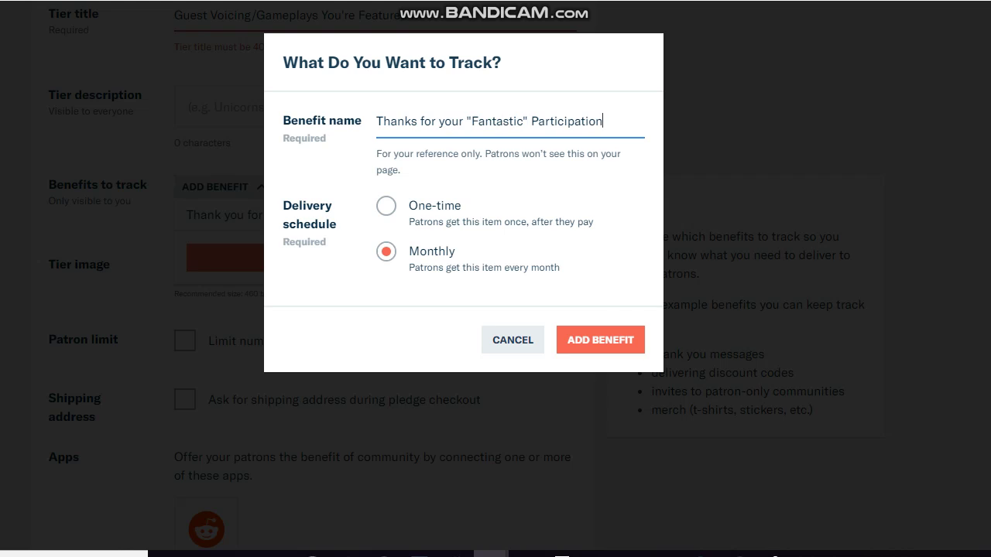
pyautogui.write('!!!!!')
pyautogui.press('BackSpace')
pyautogui.press('BackSpace')
pyautogui.press('BackSpace')
pyautogui.press('BackSpace')
pyautogui.press('BackSpace')
# - Keep Monthly delivery and add the 'Thanks for your "Fantastic" Participation' benefit to the tier
pyautogui.click(386, 206)
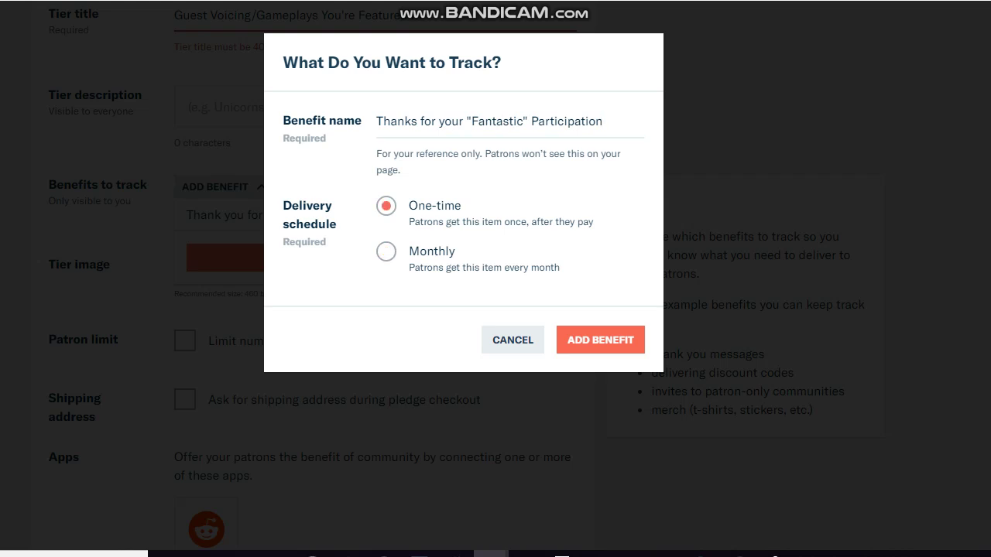
pyautogui.click(385, 251)
pyautogui.click(600, 340)
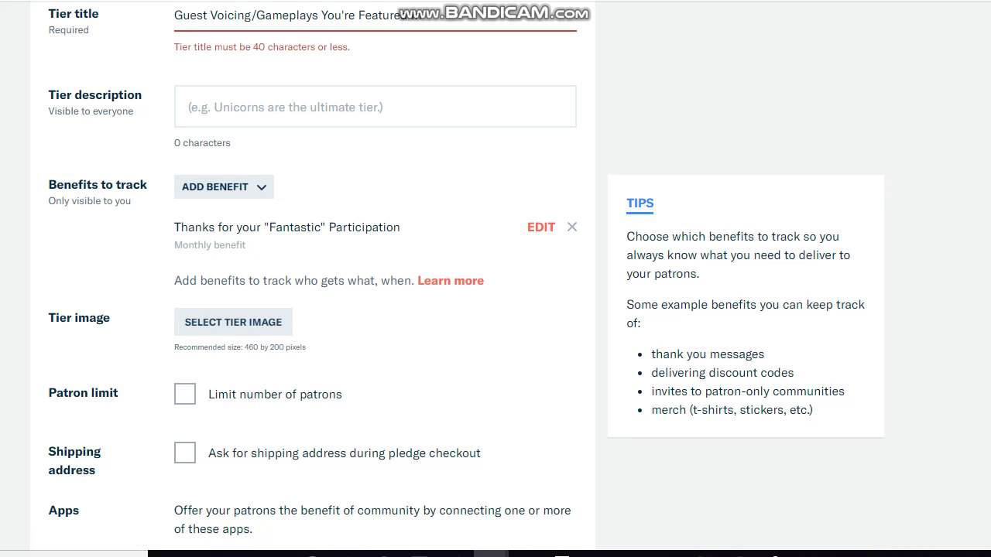
pyautogui.scroll(-2, 310, 279)
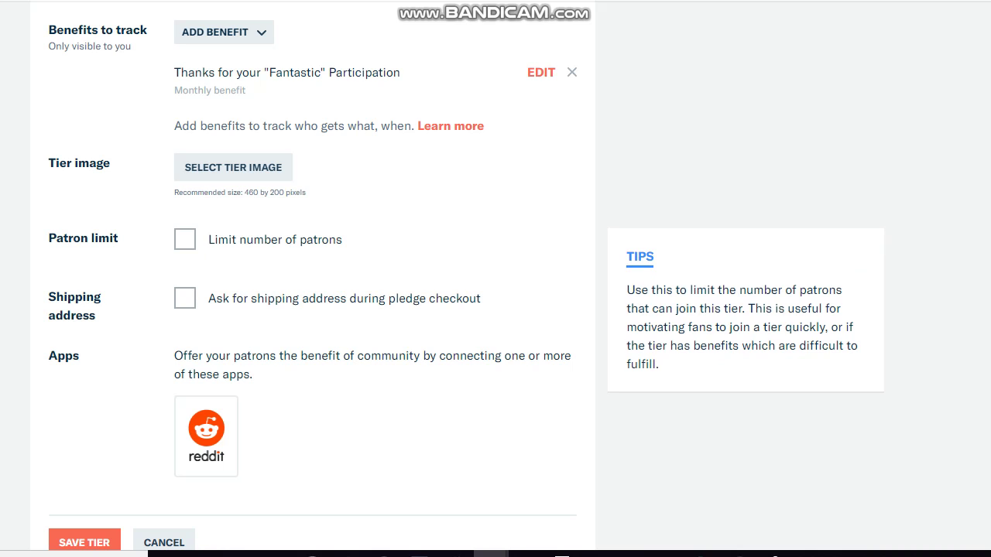
pyautogui.scroll(-3, 496, 279)
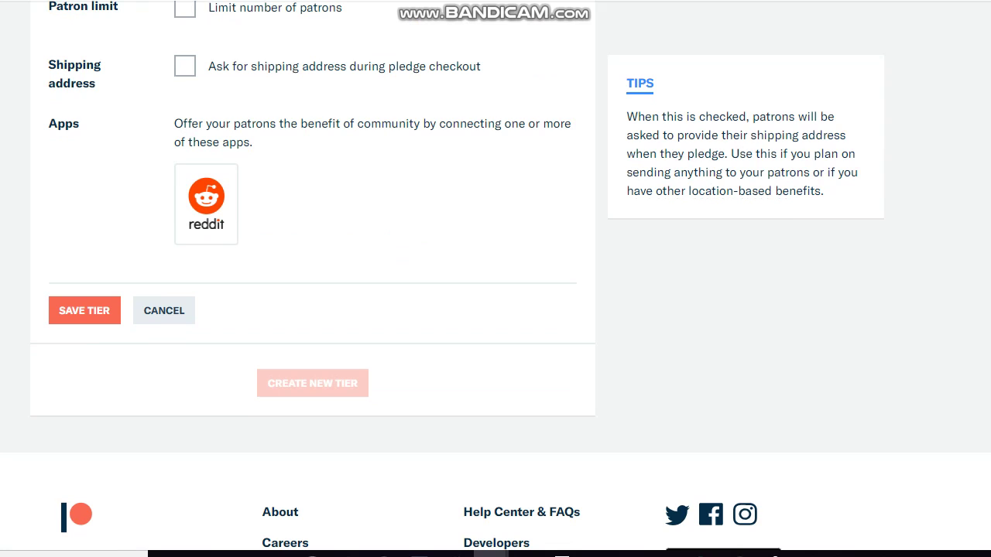
pyautogui.scroll(2, 495, 279)
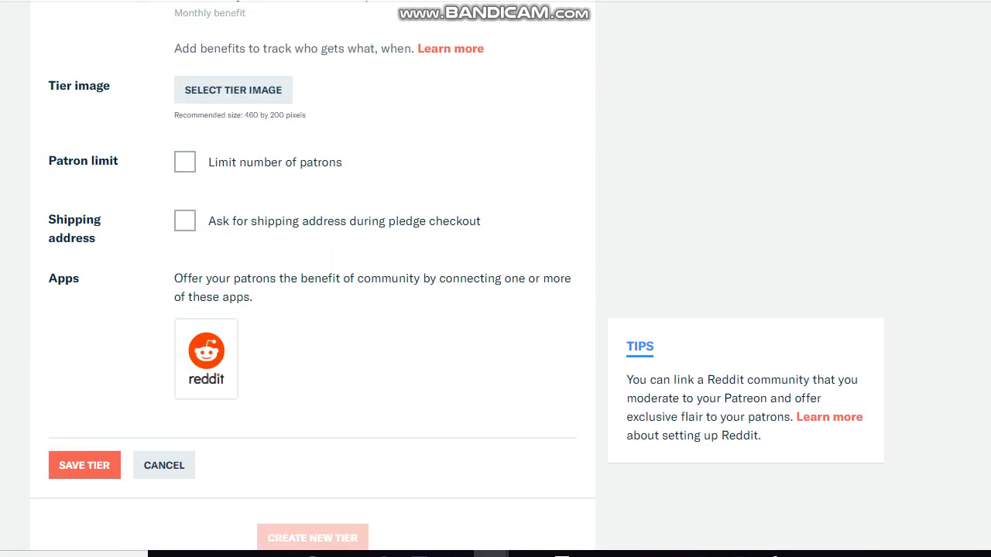
pyautogui.scroll(4, 309, 279)
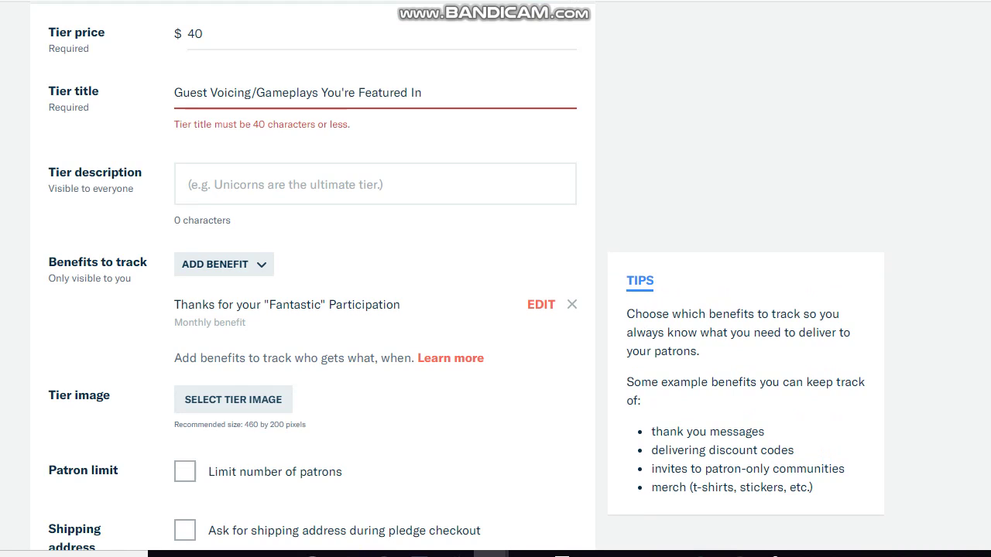
pyautogui.scroll(-5, 310, 279)
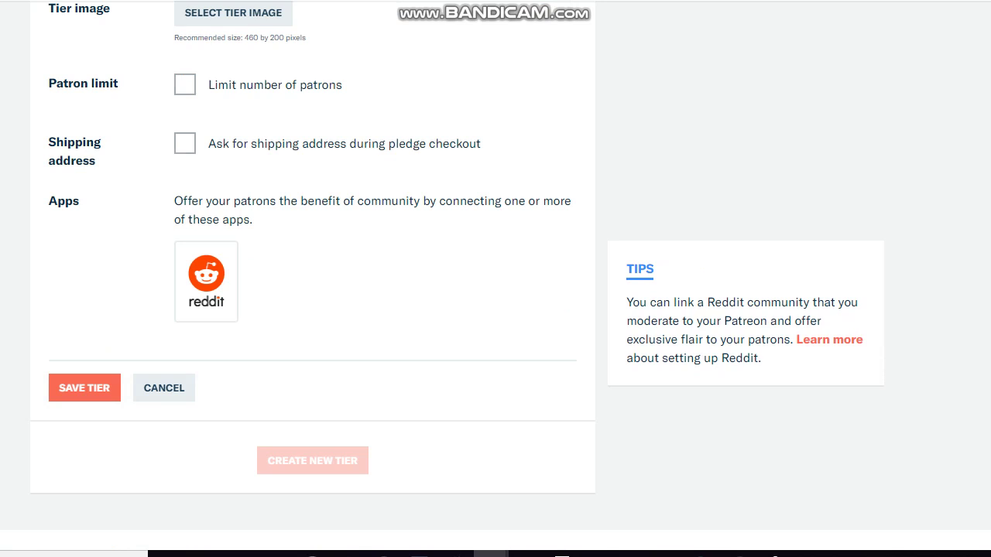
pyautogui.scroll(6, 310, 278)
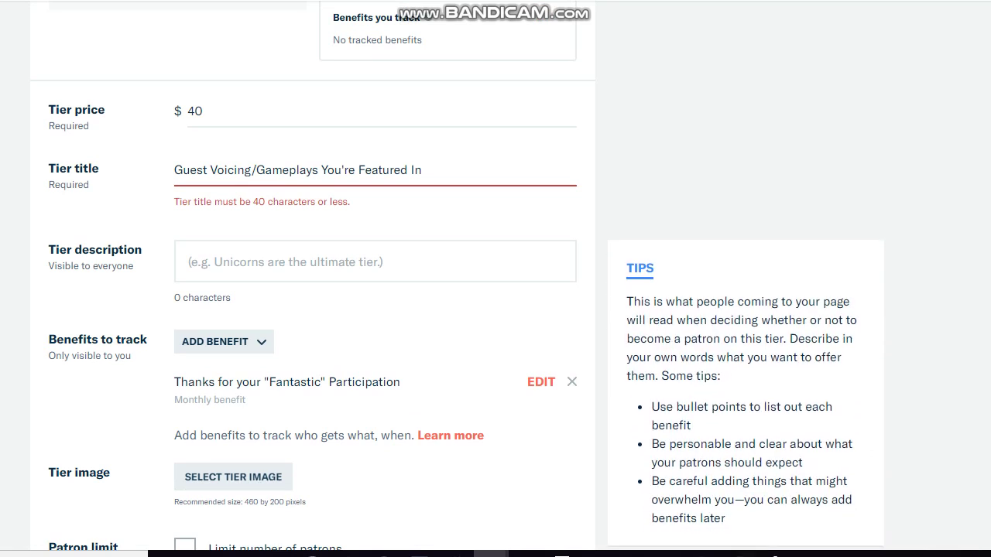
pyautogui.click(188, 261)
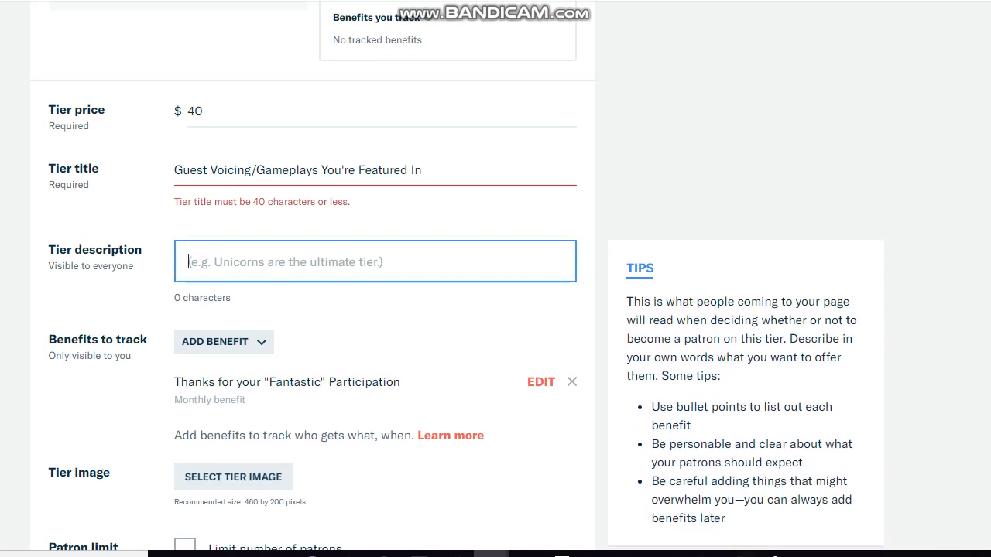